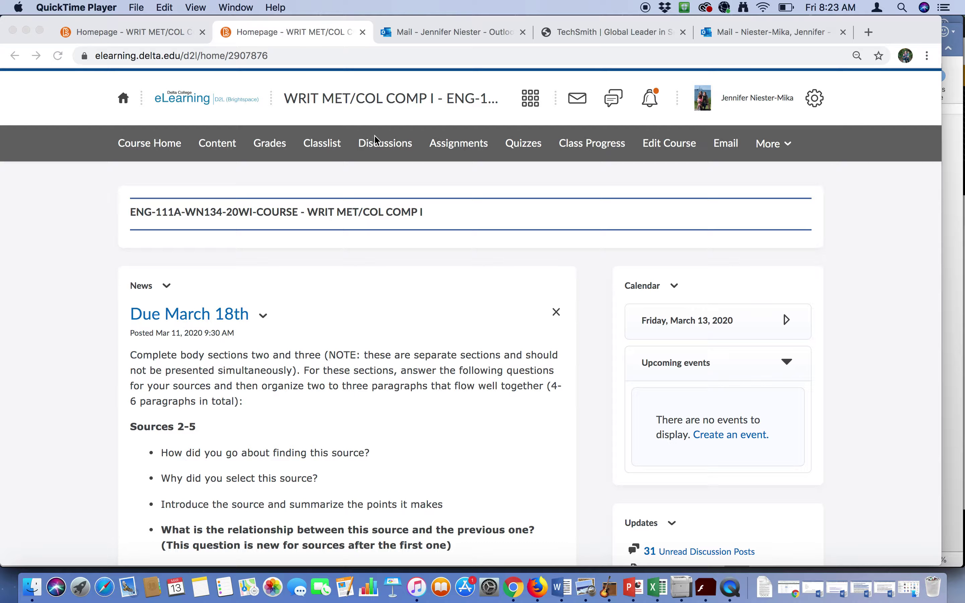
# Open the Source Two and Three topic under the I-Search Essay forum in the course discussions
pyautogui.click(379, 147)
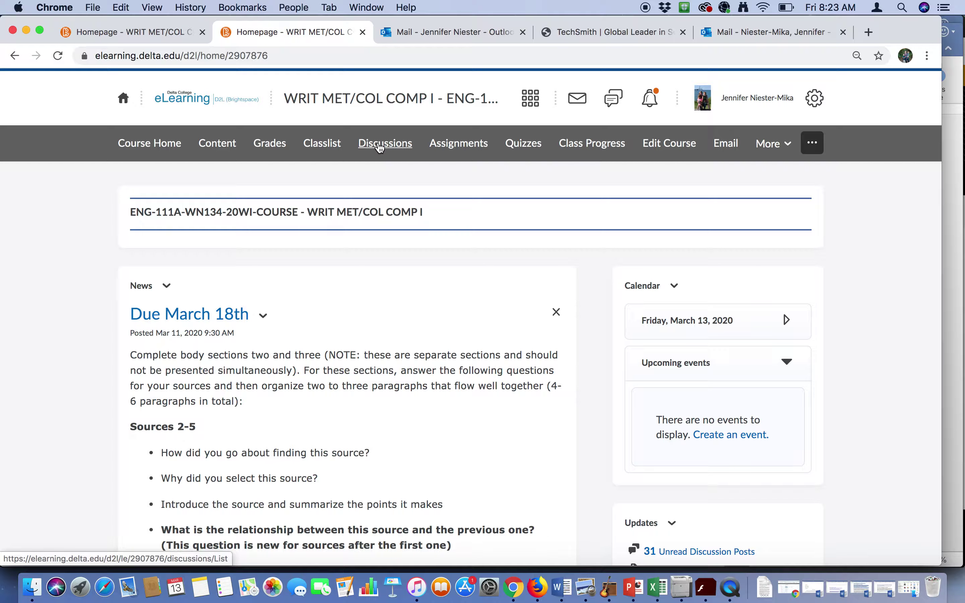
pyautogui.click(379, 147)
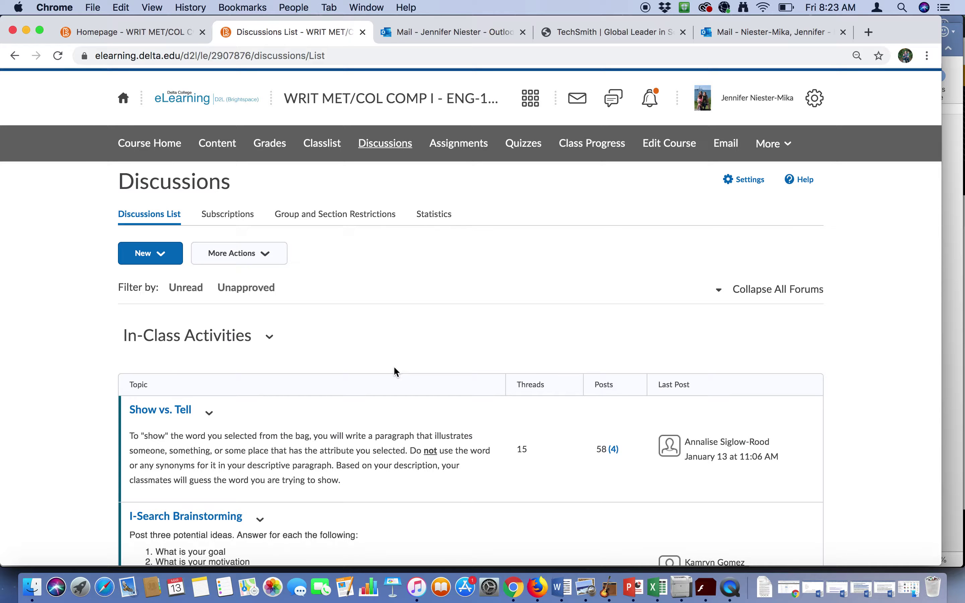
pyautogui.scroll(-10, 399, 315)
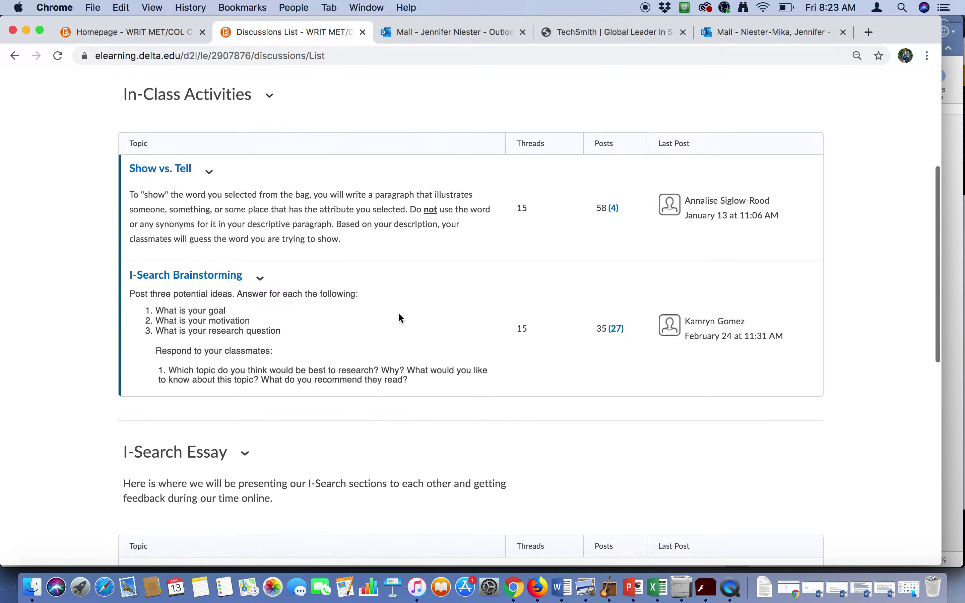
pyautogui.scroll(-3, 399, 315)
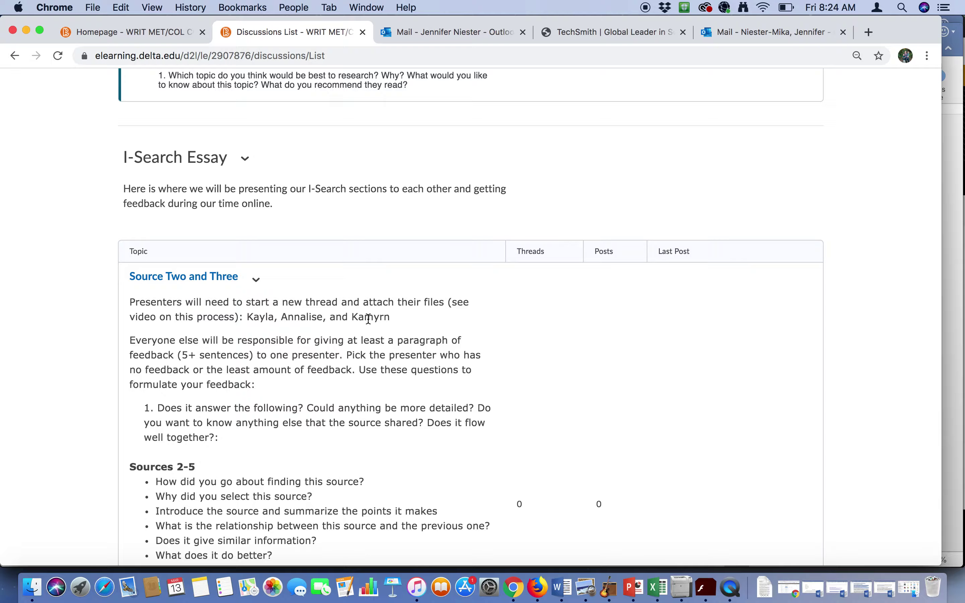
pyautogui.click(200, 284)
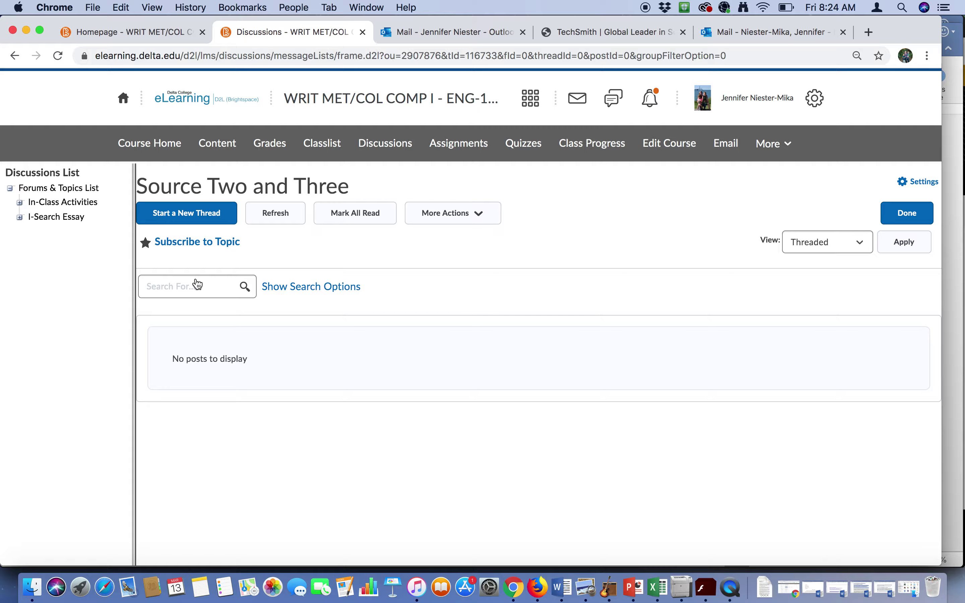
# Start a new thread in the topic, widen the compose window, and enter the subject "My Source Two and Three"
pyautogui.click(182, 217)
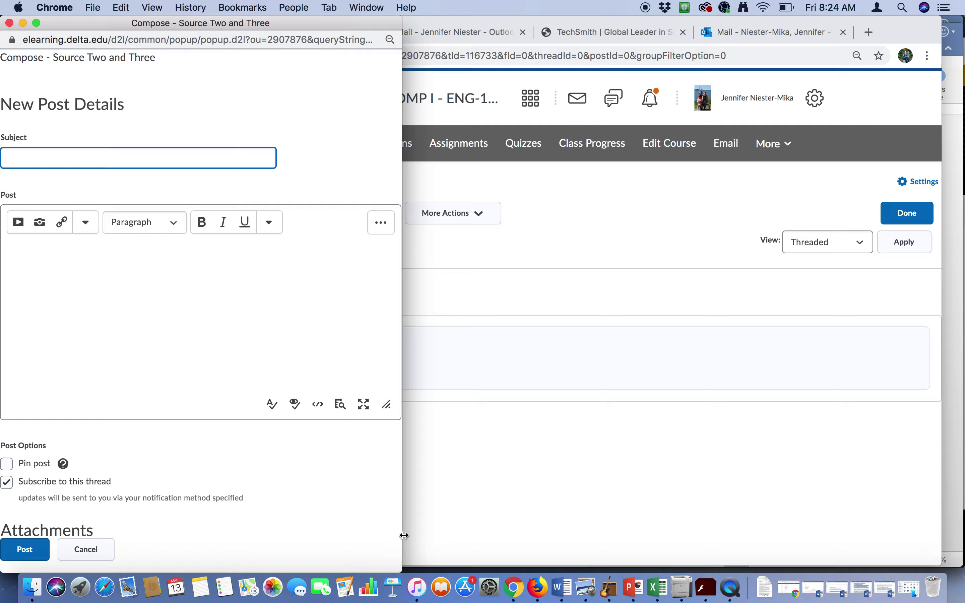
pyautogui.moveTo(399, 566); pyautogui.dragTo(618, 547)
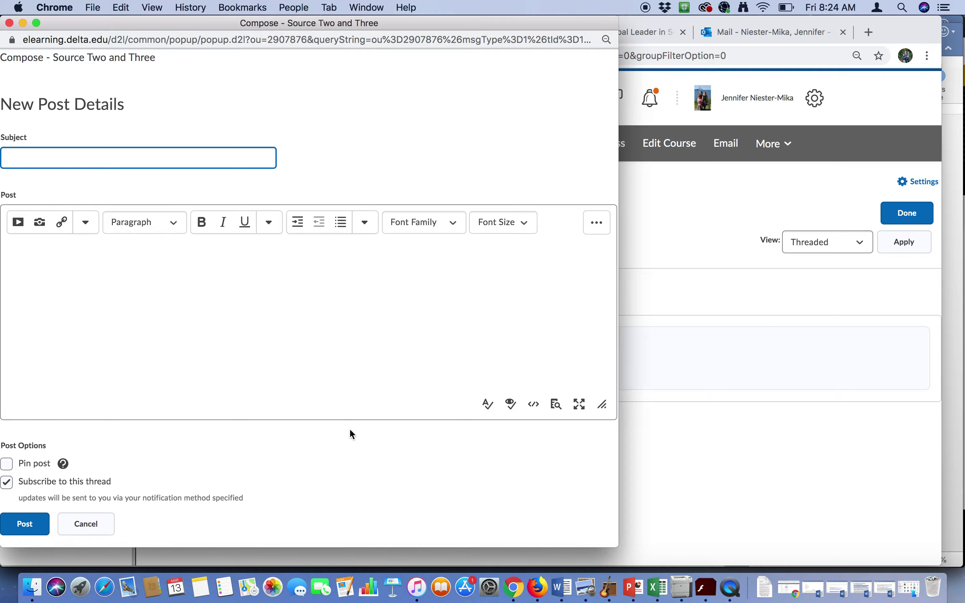
pyautogui.write('N')
pyautogui.press('BackSpace')
pyautogui.write('My Source Two and Three')
# Write the post body "I'm not sure I started this correctly. I think I am missing some of the required parts."
pyautogui.click(51, 282)
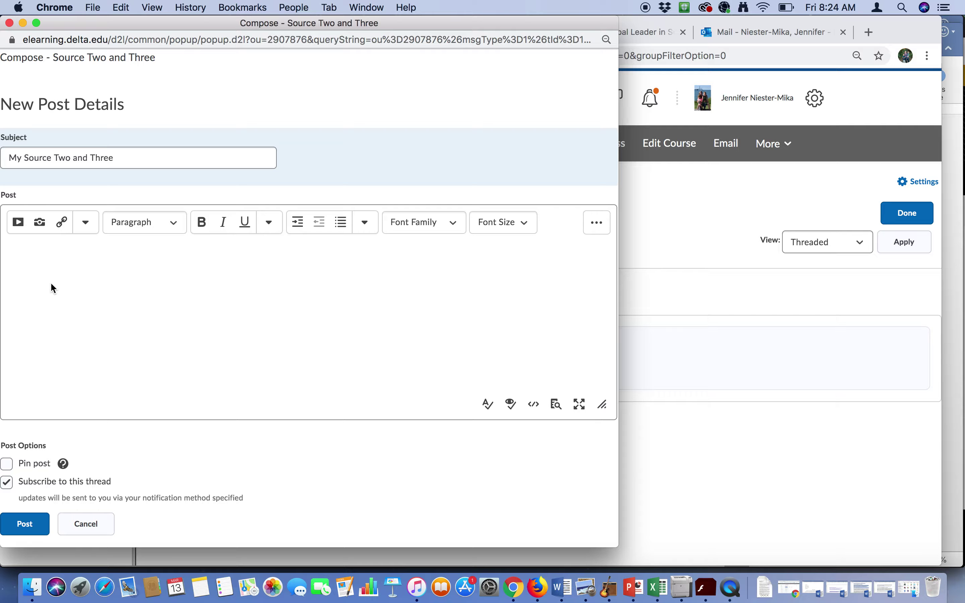
pyautogui.write("I'm not sure I started this ")
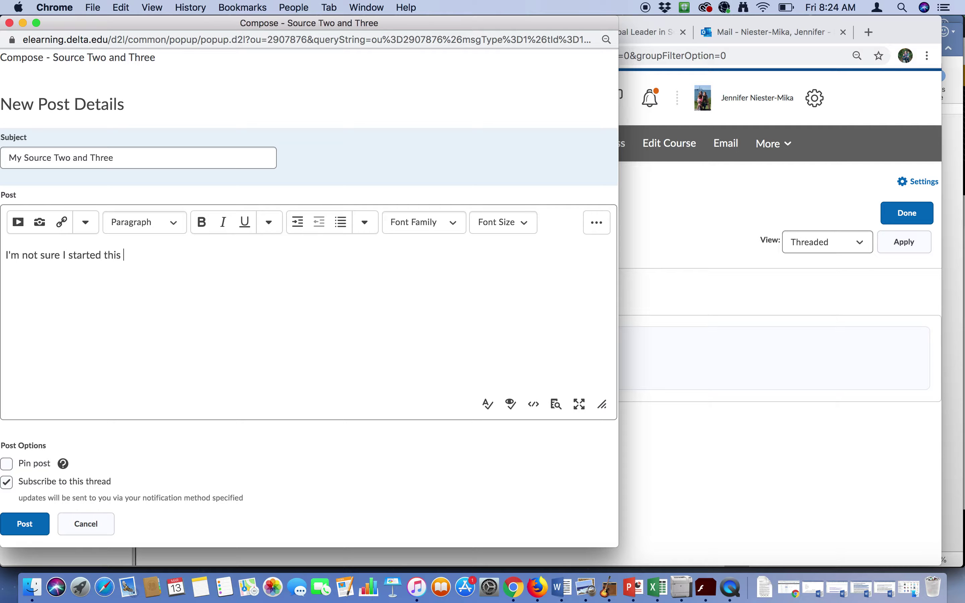
pyautogui.write('correctly. I think I am missing')
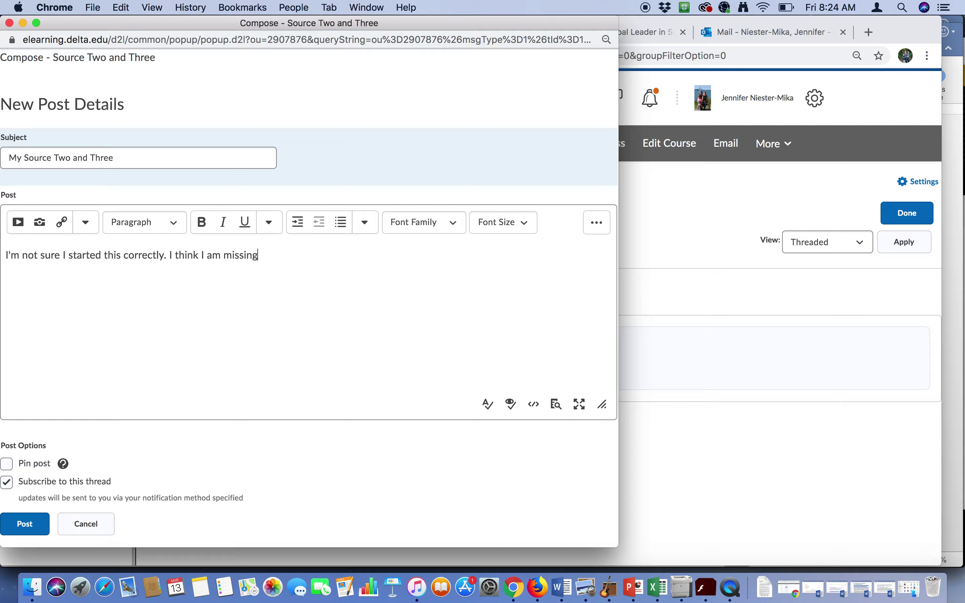
pyautogui.write(' some of the required parts.')
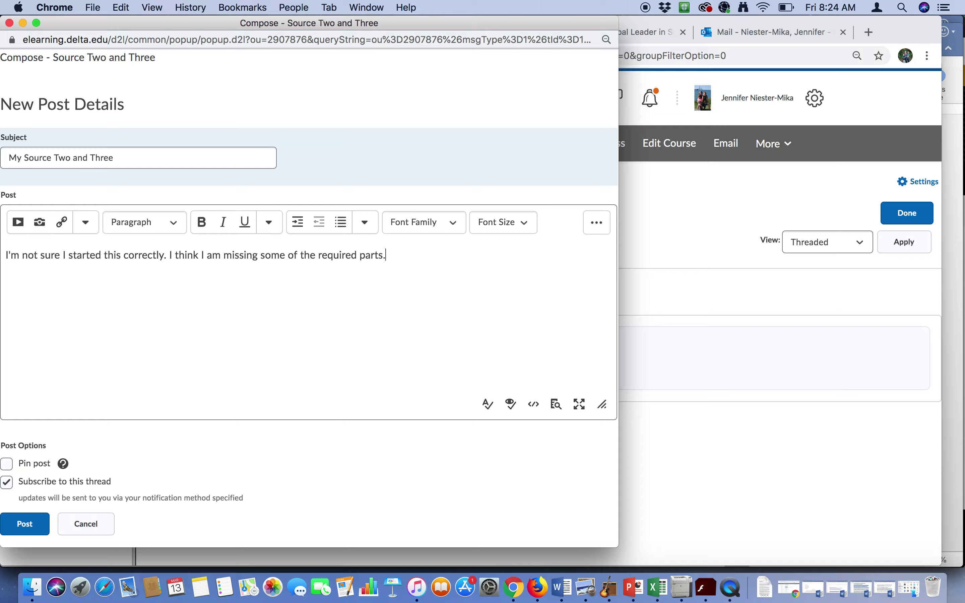
# Attach PresenterQuestions.docx from the computer's 111A2020 folder to the new thread and publish the post
pyautogui.scroll(-5, 203, 454)
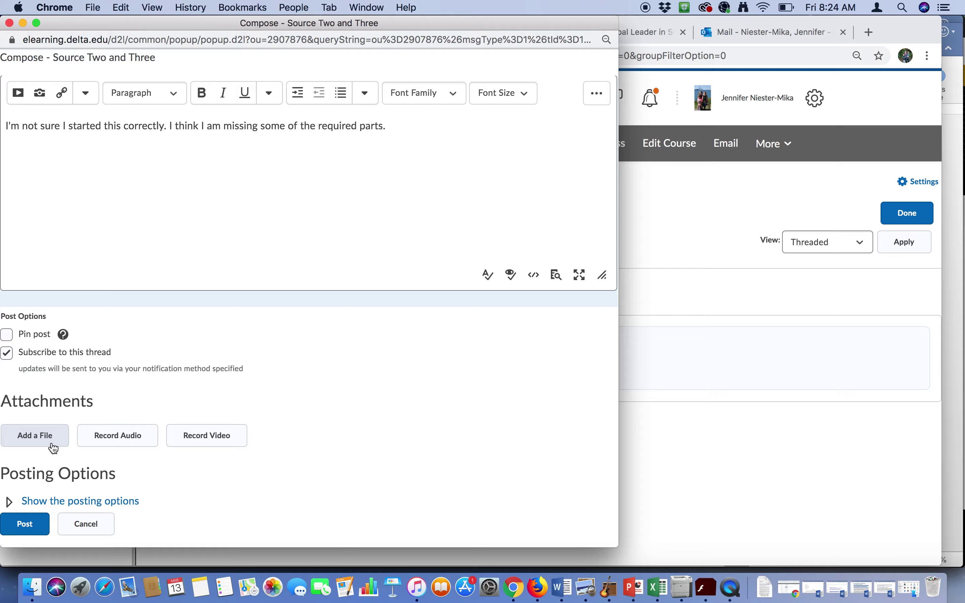
pyautogui.click(53, 444)
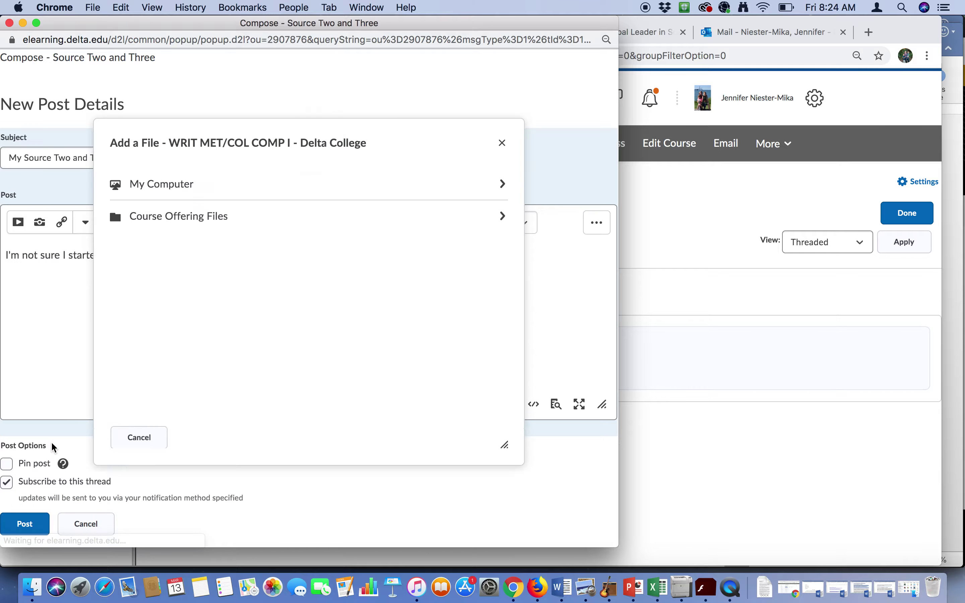
pyautogui.click(200, 188)
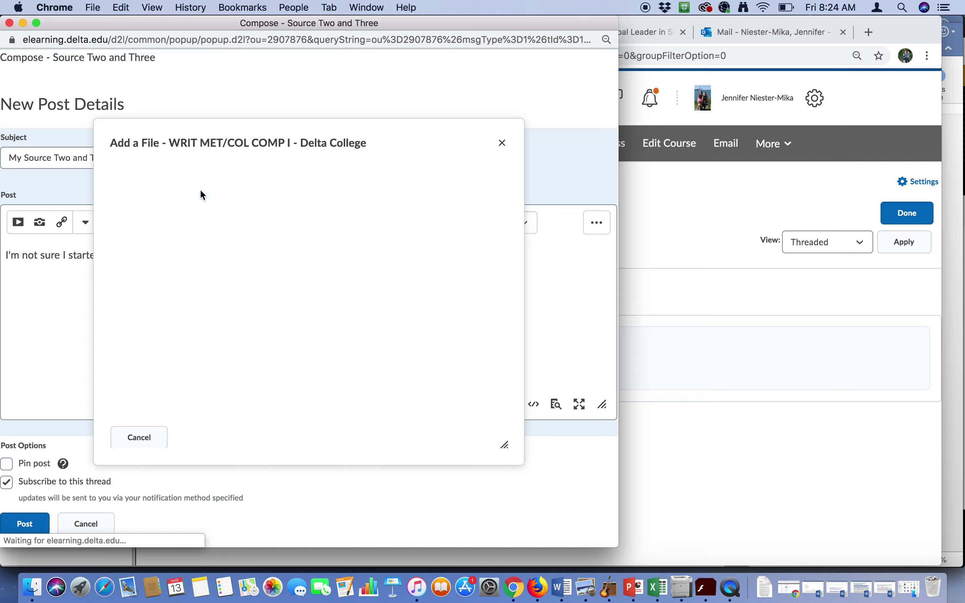
pyautogui.click(190, 202)
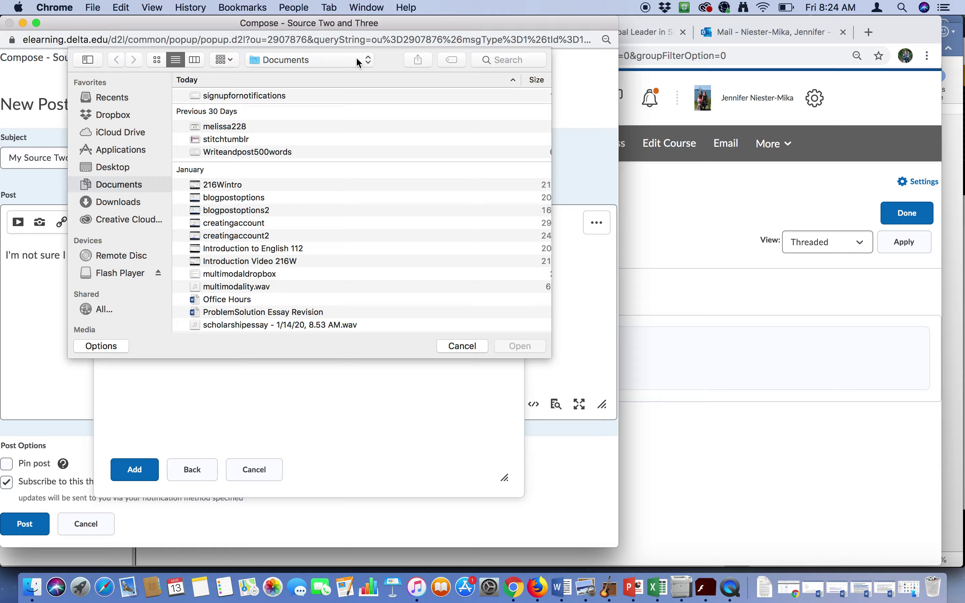
pyautogui.click(356, 59)
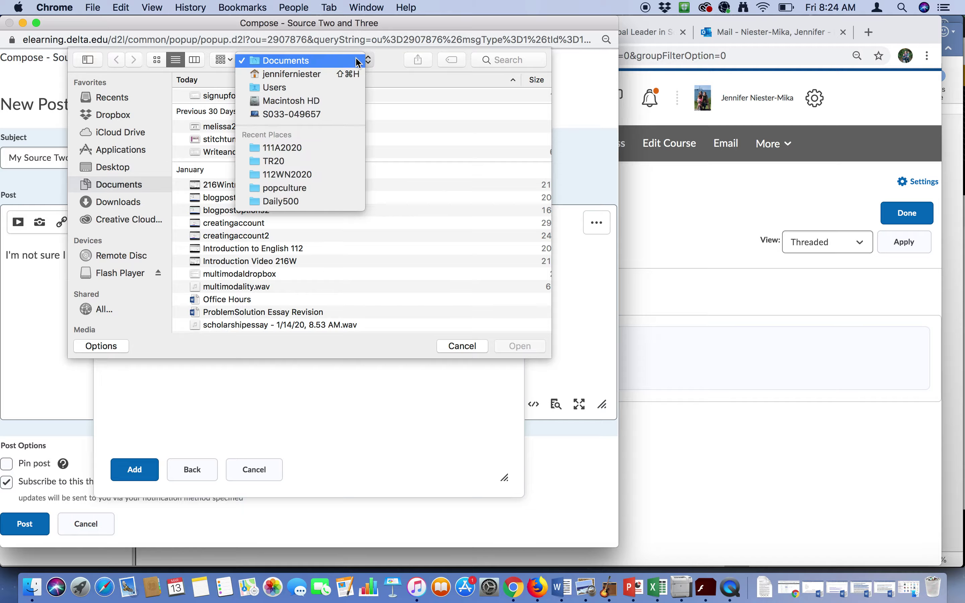
pyautogui.click(307, 147)
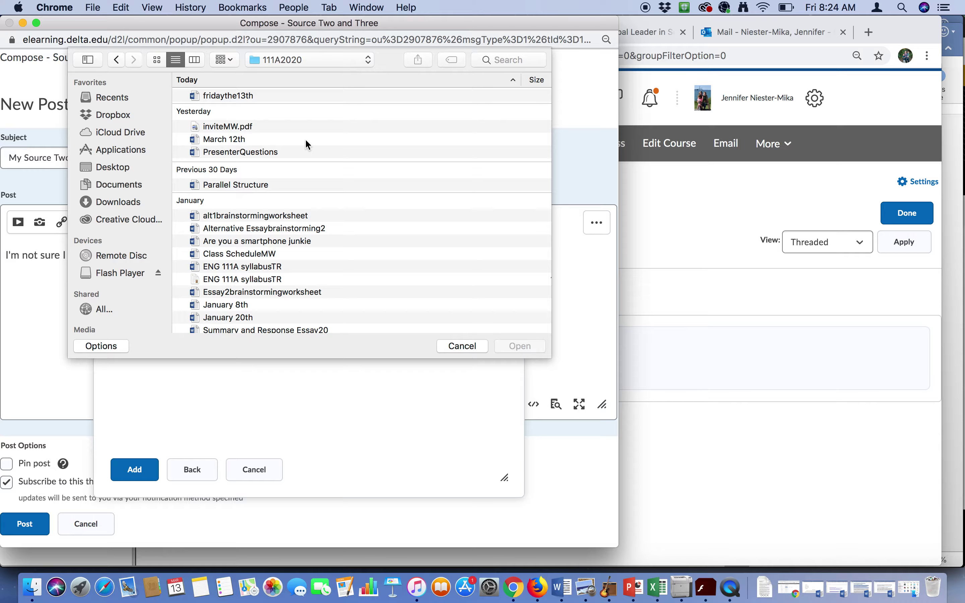
pyautogui.click(270, 151)
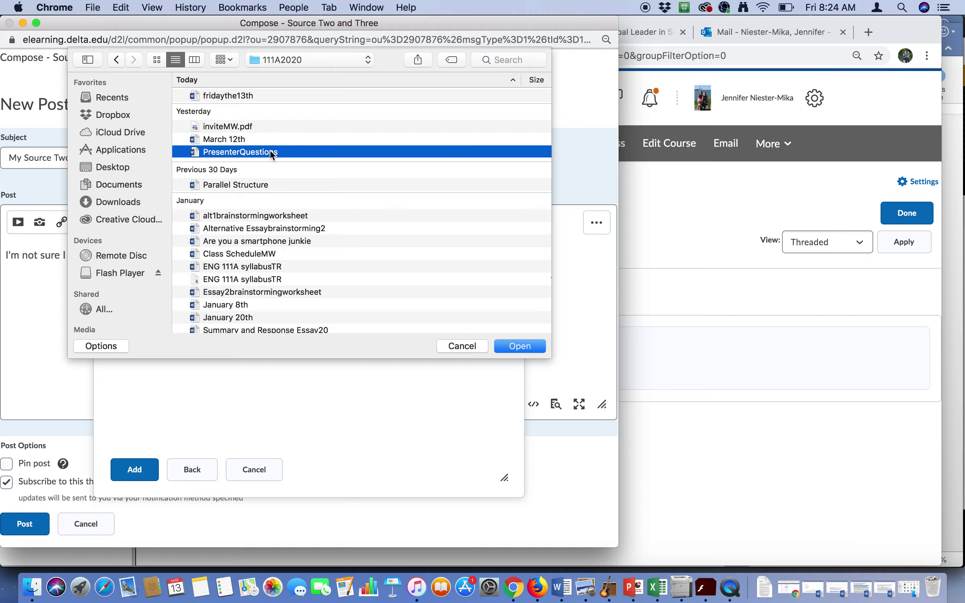
pyautogui.click(517, 346)
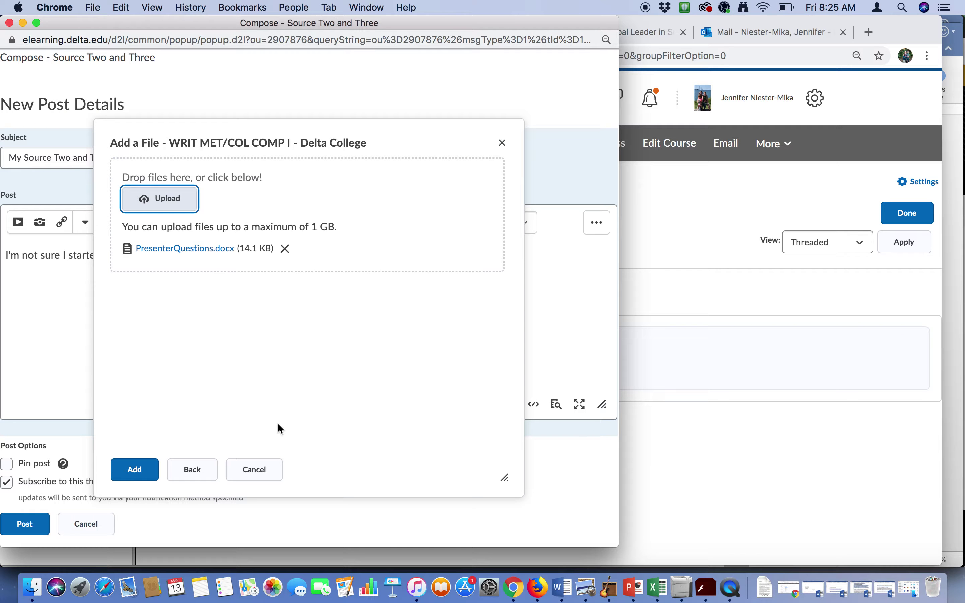
pyautogui.click(155, 469)
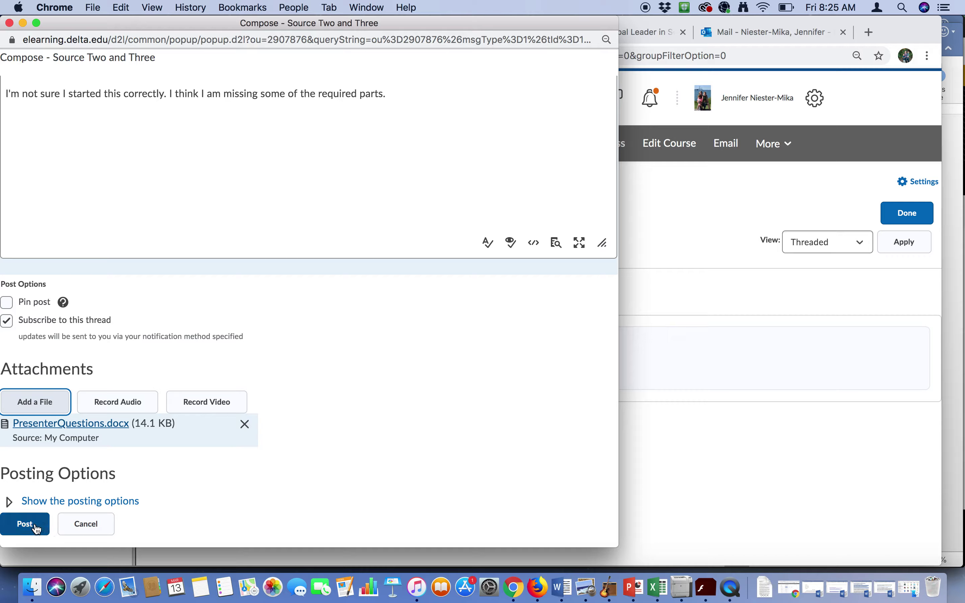
pyautogui.click(25, 524)
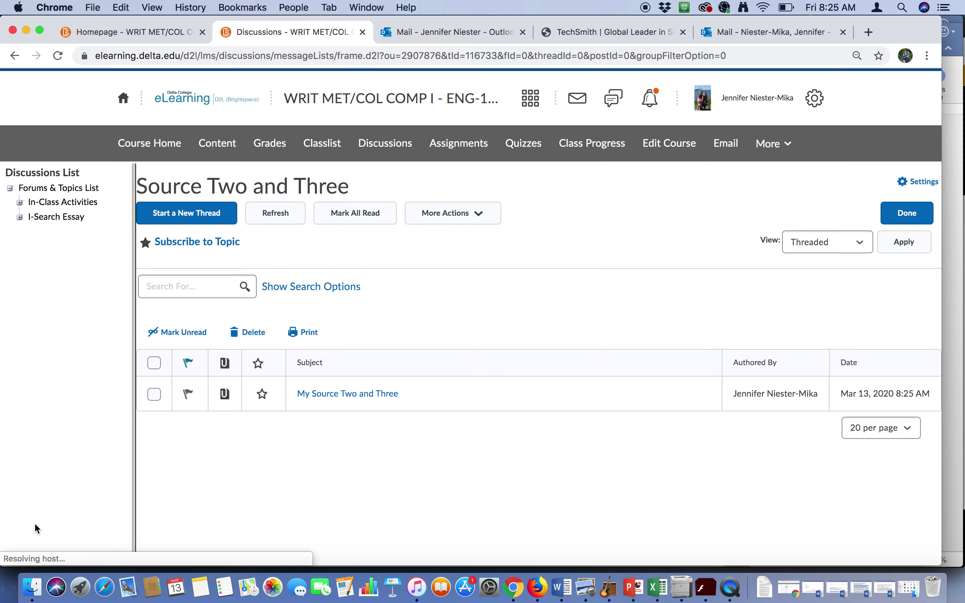
# View the "My Source Two and Three" post and download and open its PresenterQuestions.docx attachment in Word
pyautogui.click(358, 398)
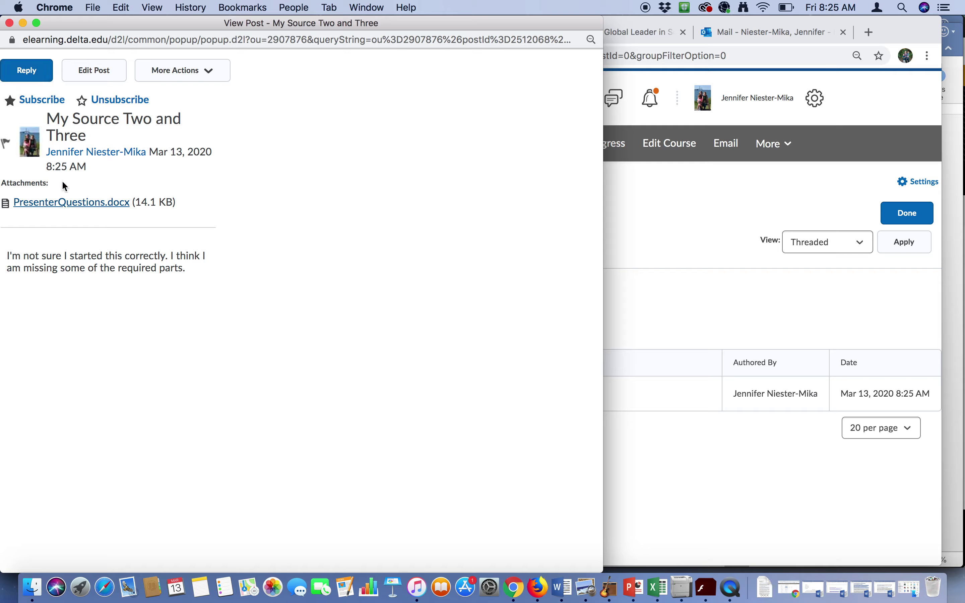
pyautogui.click(73, 208)
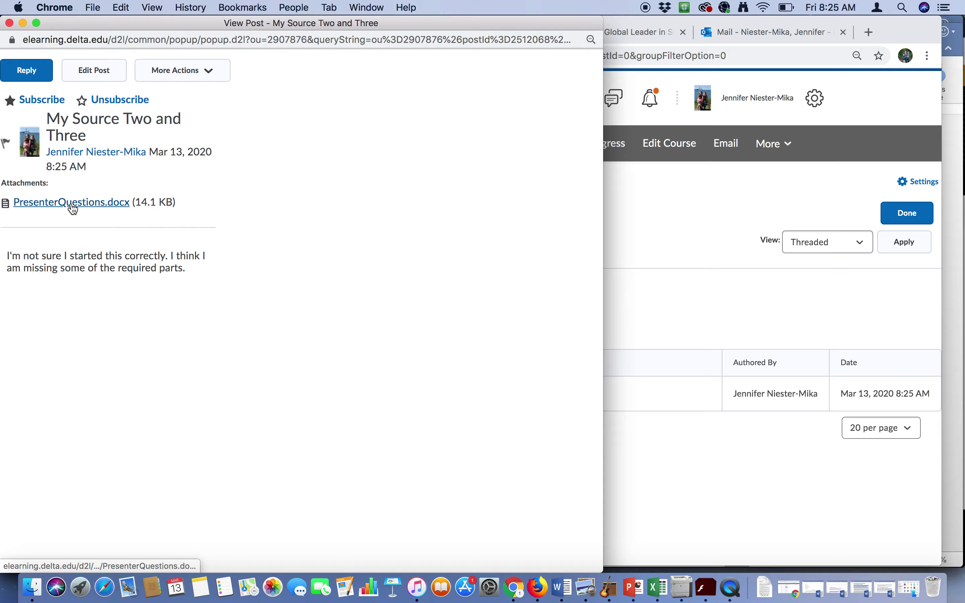
pyautogui.click(94, 553)
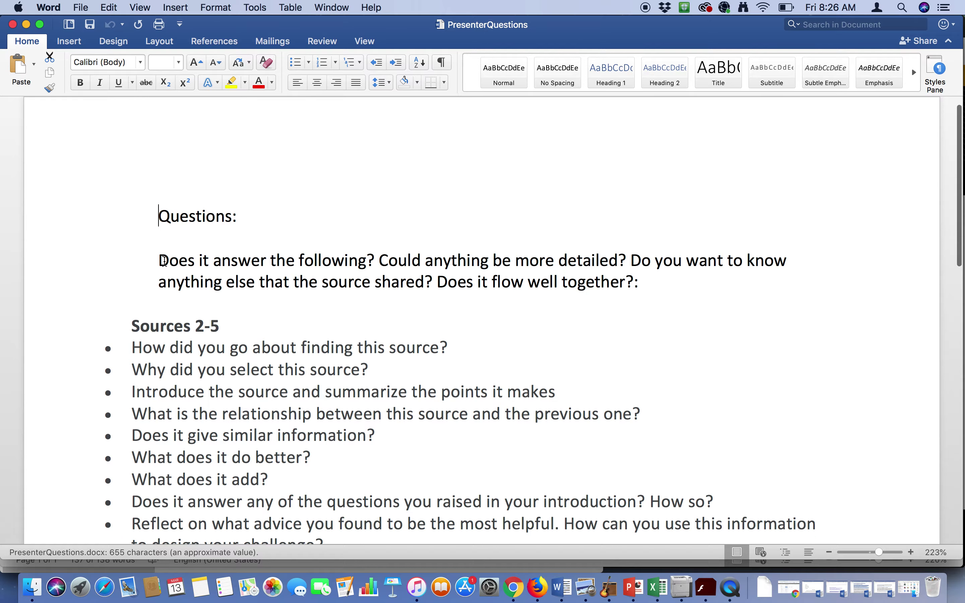
# Add an empty line at the end of the document, below "3. Suggestions for edits"
pyautogui.click(181, 278)
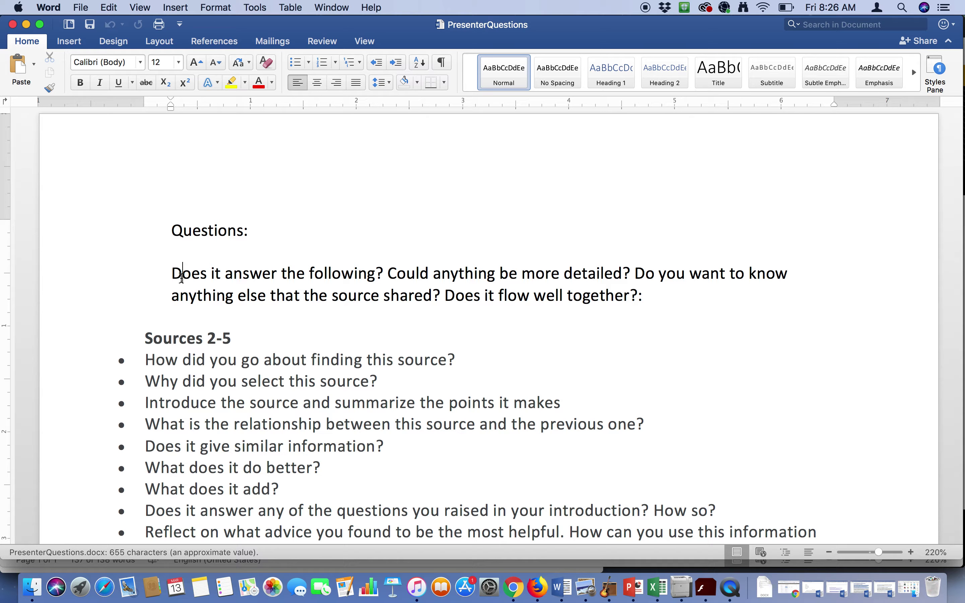
pyautogui.press('Down')
pyautogui.press('Down')
pyautogui.press('Down')
pyautogui.press('Down')
pyautogui.press('Down')
pyautogui.press('Down')
pyautogui.press('Down')
pyautogui.press('Down')
pyautogui.press('Down')
pyautogui.press('Down')
pyautogui.press('Down')
pyautogui.press('Down')
pyautogui.press('Down')
pyautogui.press('Down')
pyautogui.press('Down')
pyautogui.press('Down')
pyautogui.press('Down')
pyautogui.press('Down')
pyautogui.press('Down')
pyautogui.press('Down')
pyautogui.press('Down')
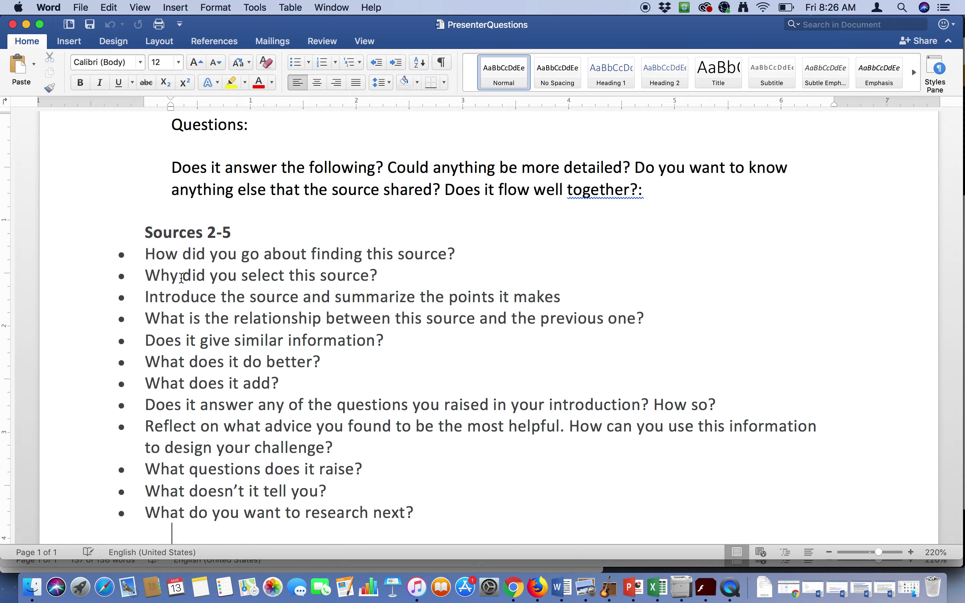
pyautogui.press('Up')
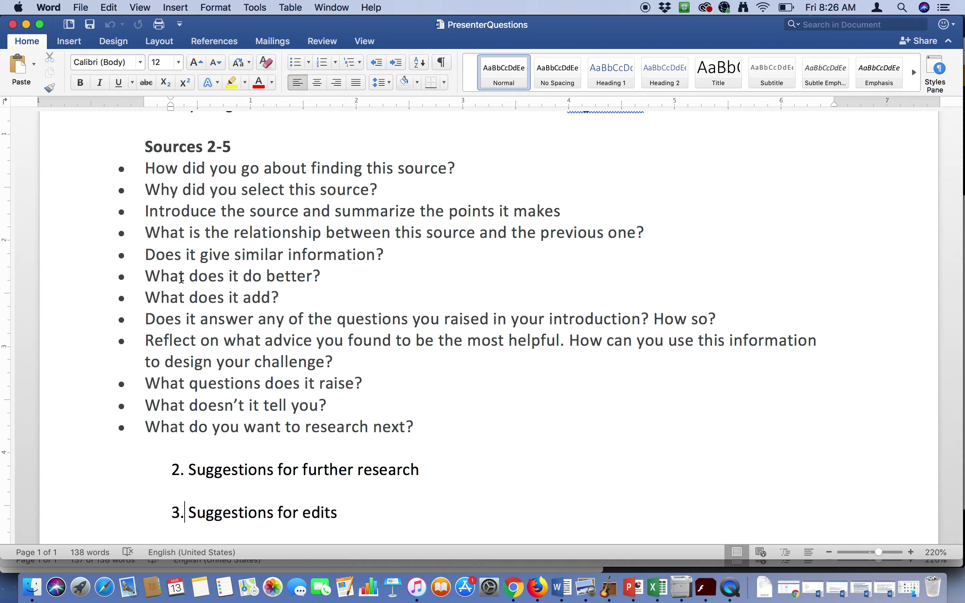
pyautogui.click(355, 511)
pyautogui.press('Down')
pyautogui.press('Down')
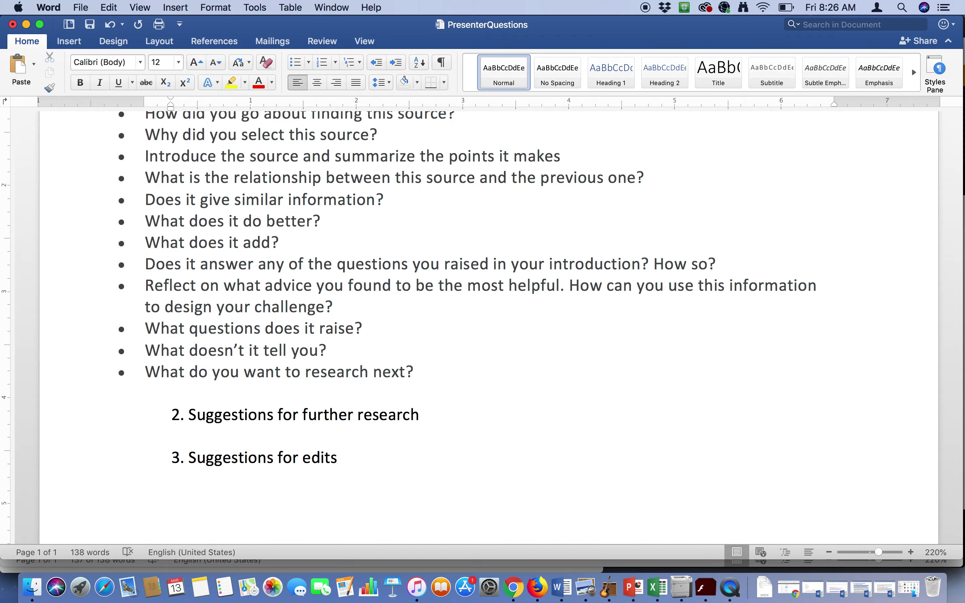
# Write the feedback "I think you need to start with a better transition. Also, I thought you needed more details from your source......" on the new line
pyautogui.write('I think you need to start ')
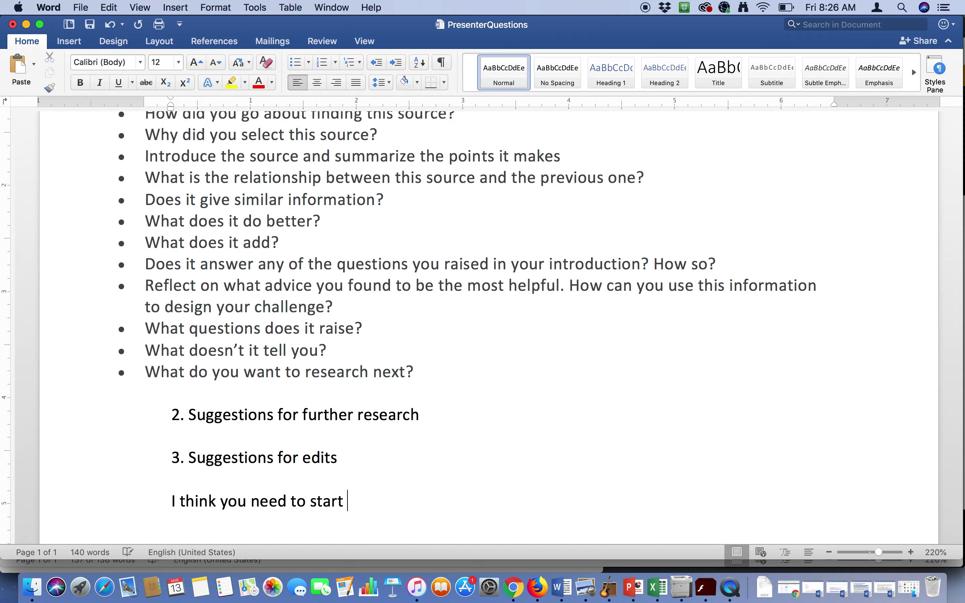
pyautogui.write('with a better ')
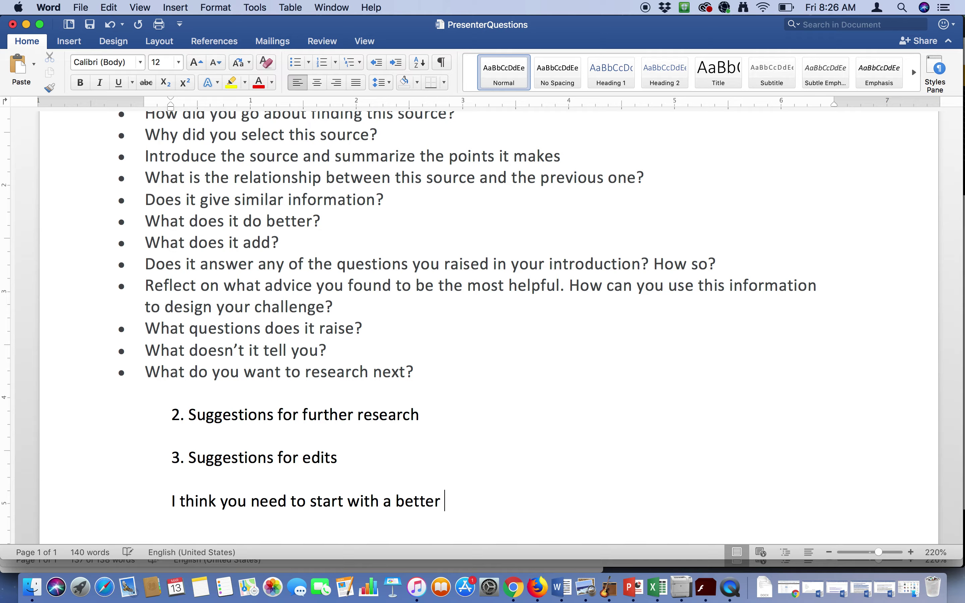
pyautogui.write('transition. Also, I th')
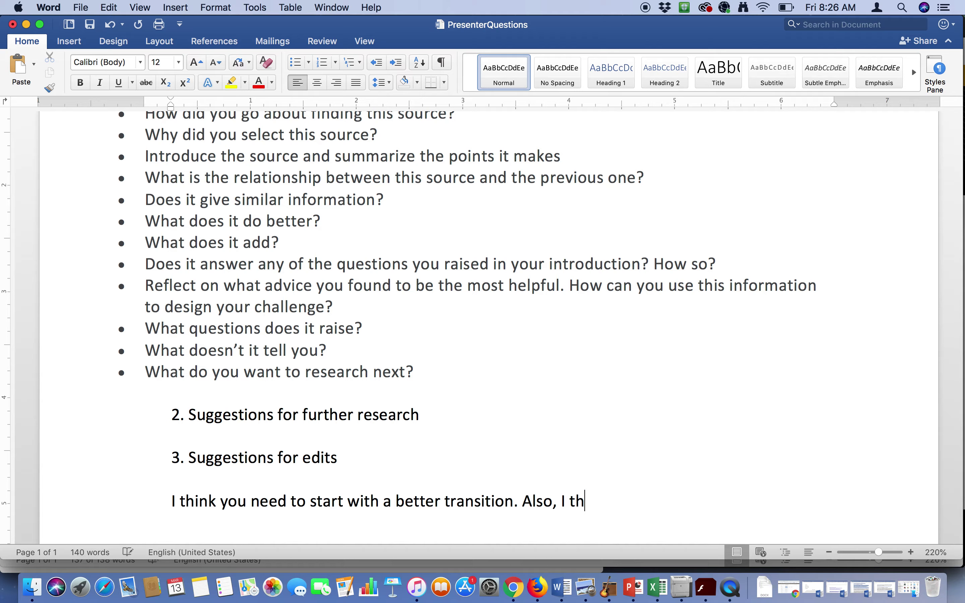
pyautogui.write('ought you n')
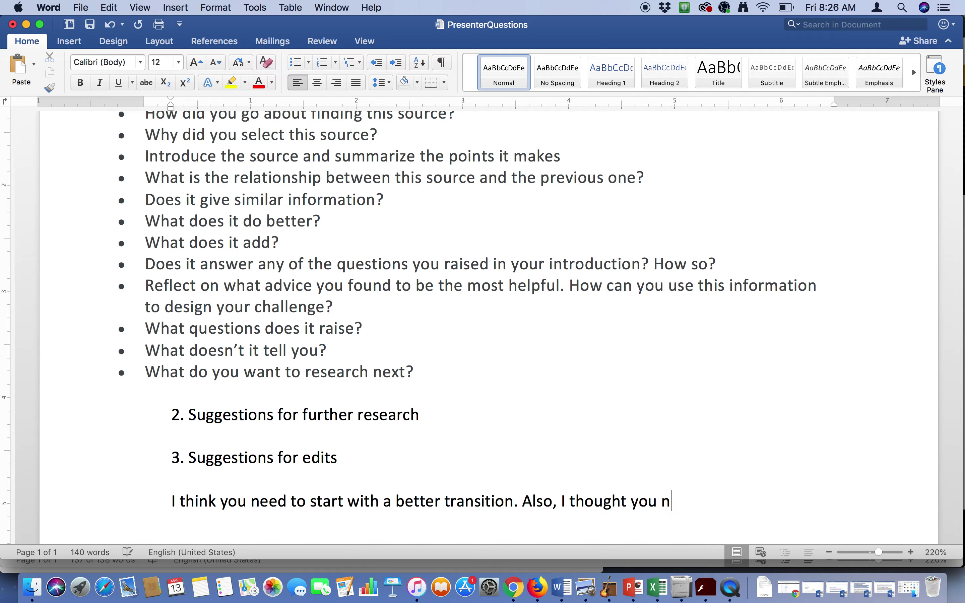
pyautogui.write('eeded more de')
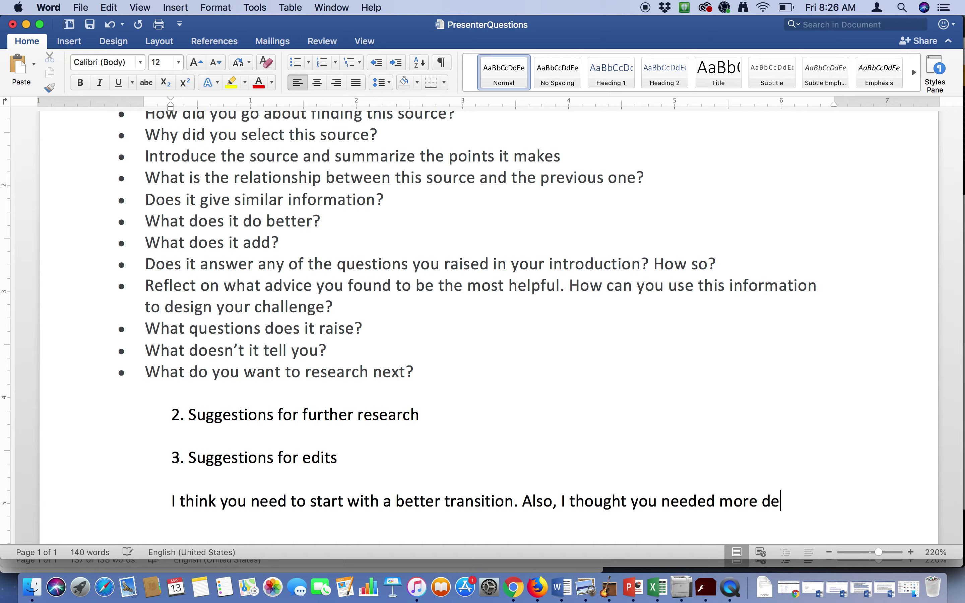
pyautogui.write('tails from your ')
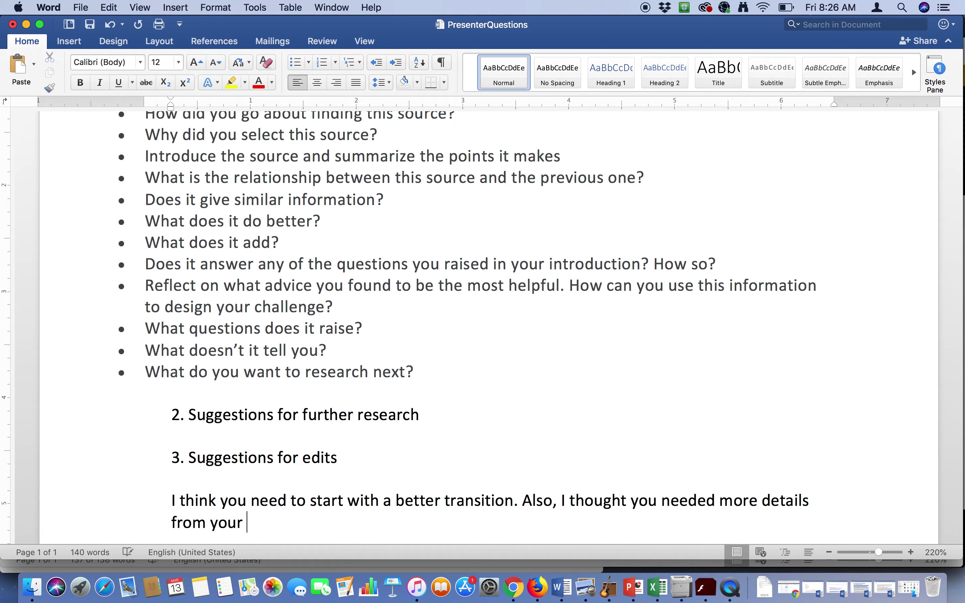
pyautogui.write('sourcce')
pyautogui.press('BackSpace')
pyautogui.write('..')
pyautogui.press('BackSpace')
pyautogui.press('BackSpace')
pyautogui.press('BackSpace')
pyautogui.write('e......')
# Copy the feedback paragraph below "3. Suggestions for edits" and publish it as a reply to the "My Source Two and Three" post in Chrome
pyautogui.tripleClick(318, 520)
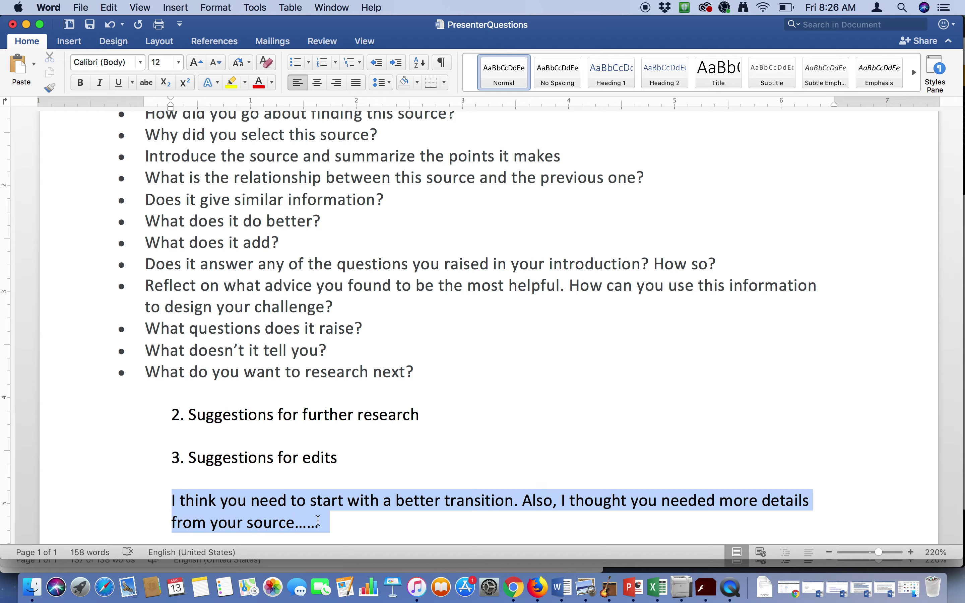
pyautogui.press('super+c')
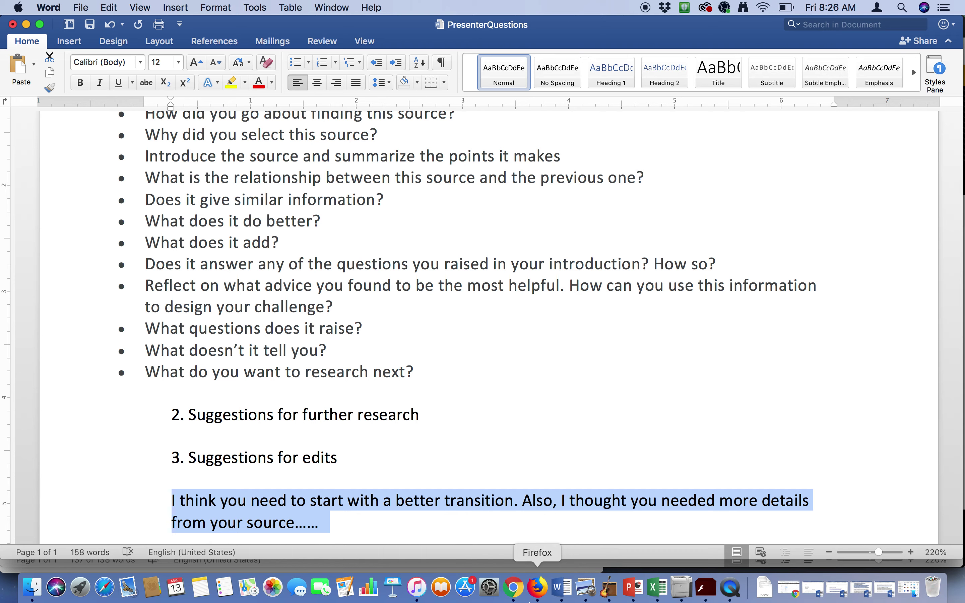
pyautogui.click(514, 587)
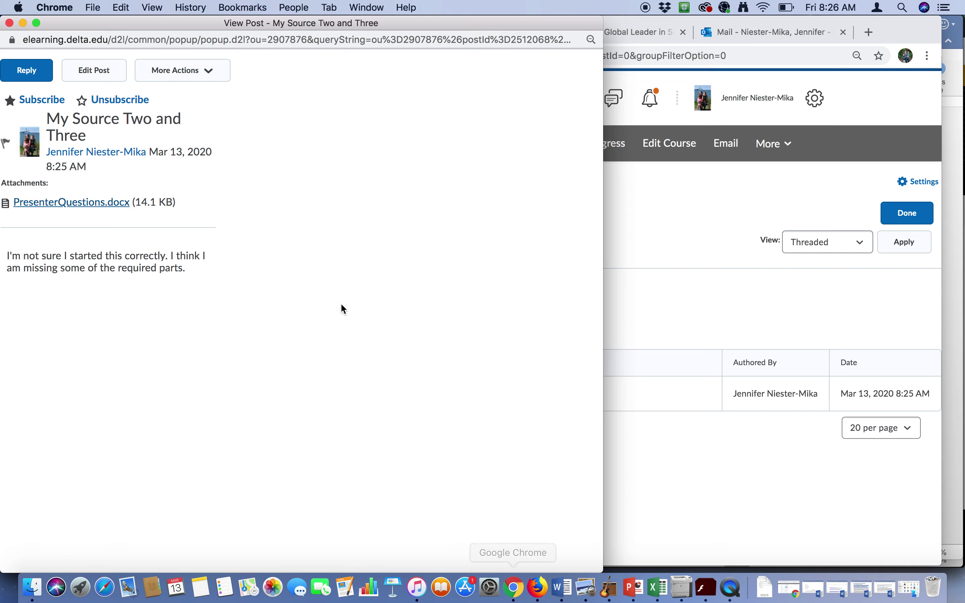
pyautogui.click(22, 73)
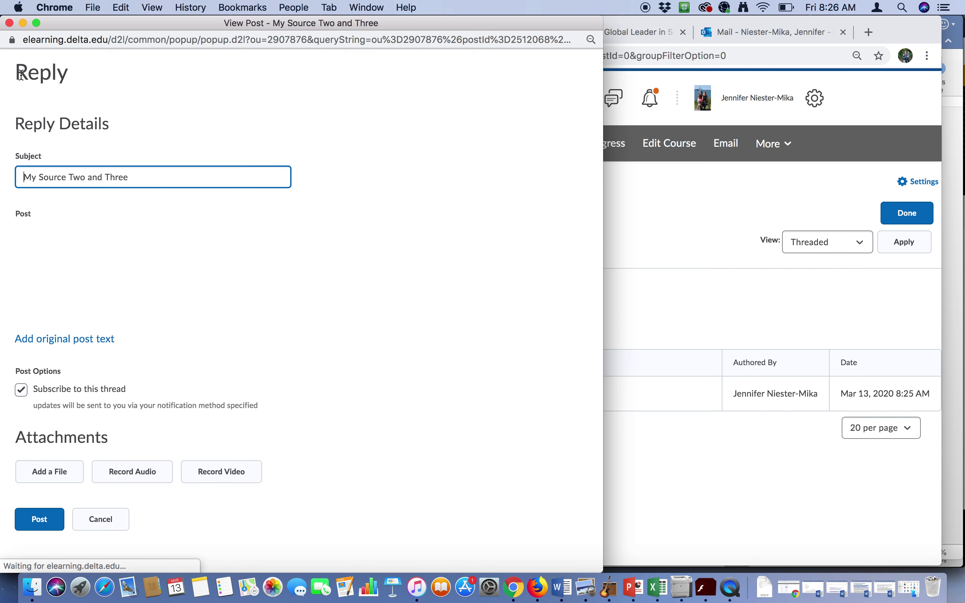
pyautogui.click(69, 279)
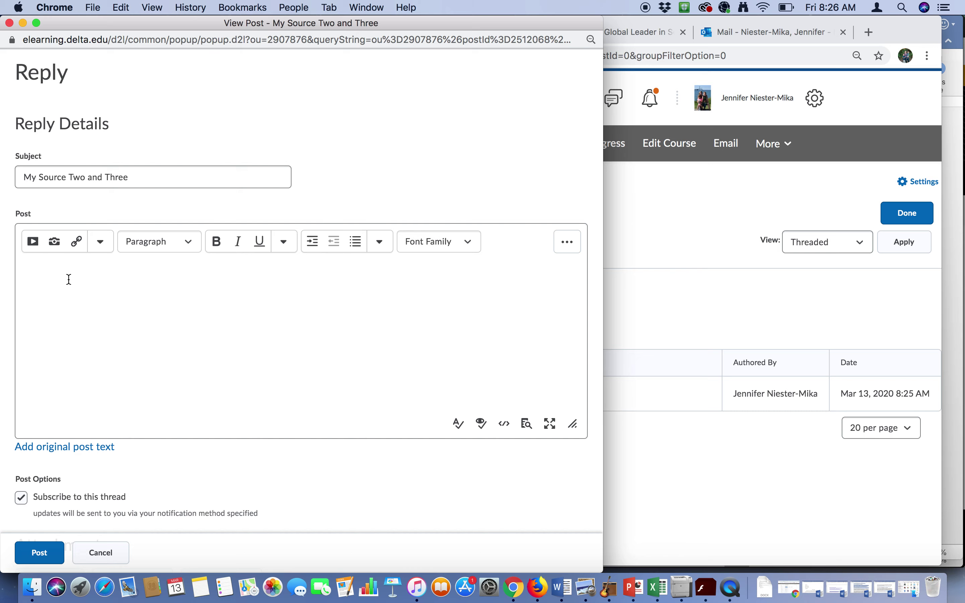
pyautogui.press('super+v')
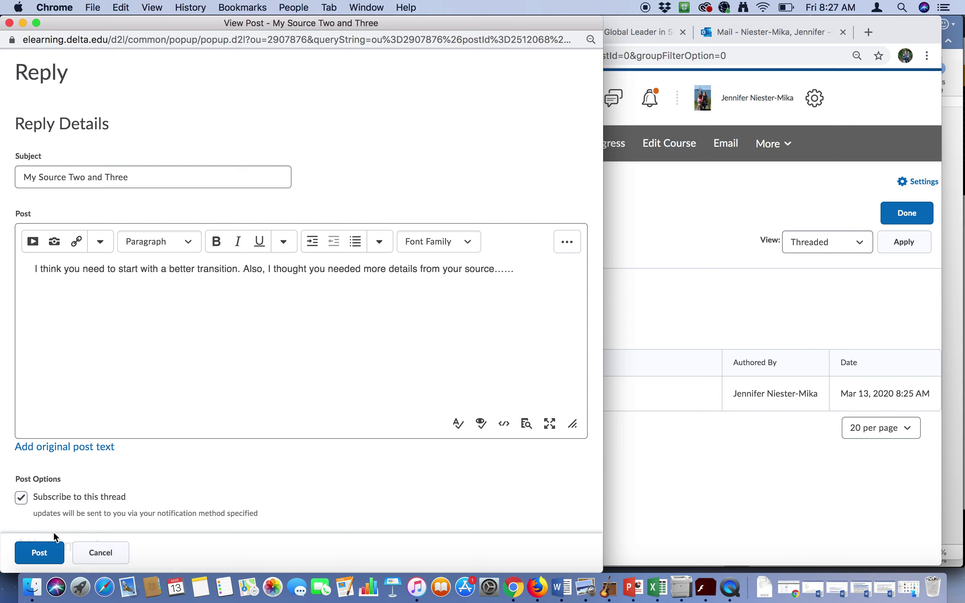
pyautogui.click(55, 550)
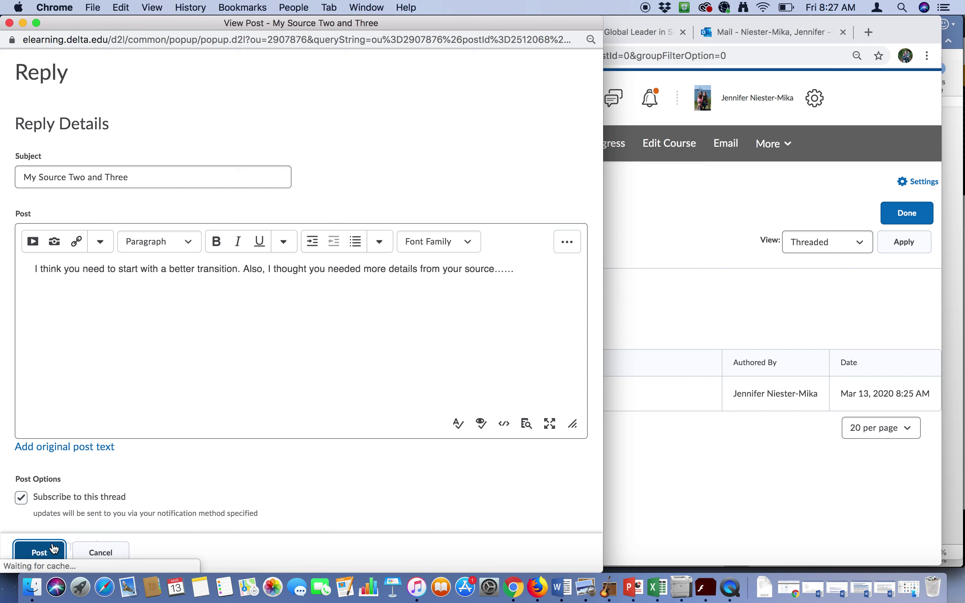